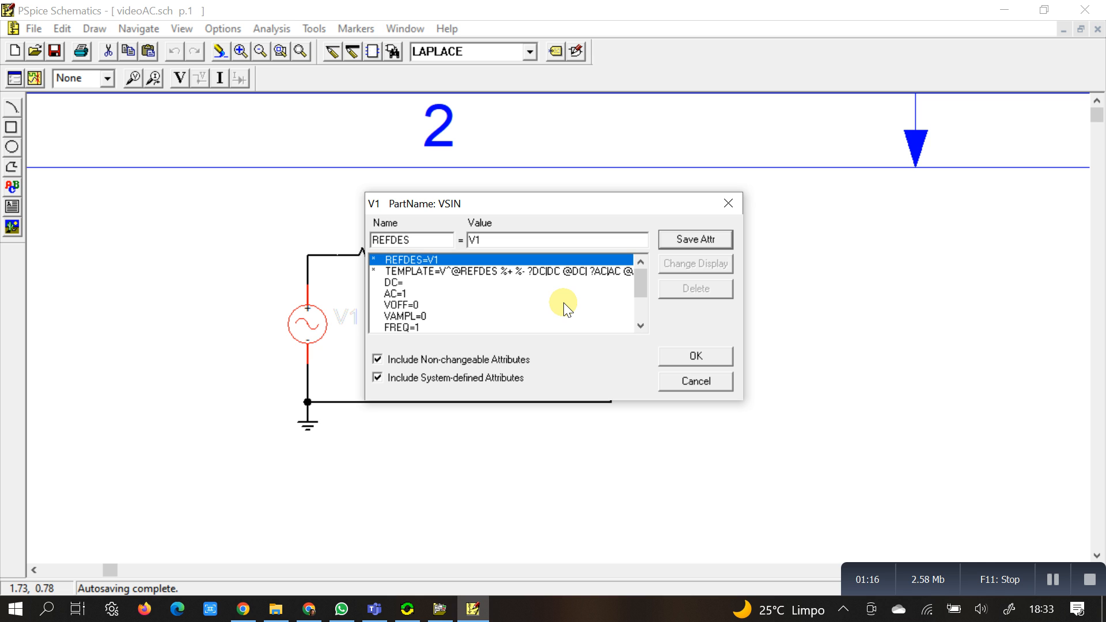
Step: Accept V1's attributes and set up a decade AC sweep with 101 points per decade, start frequency 10 and end frequency 100K
{"action": "left_click", "coordinate": [676, 354]}
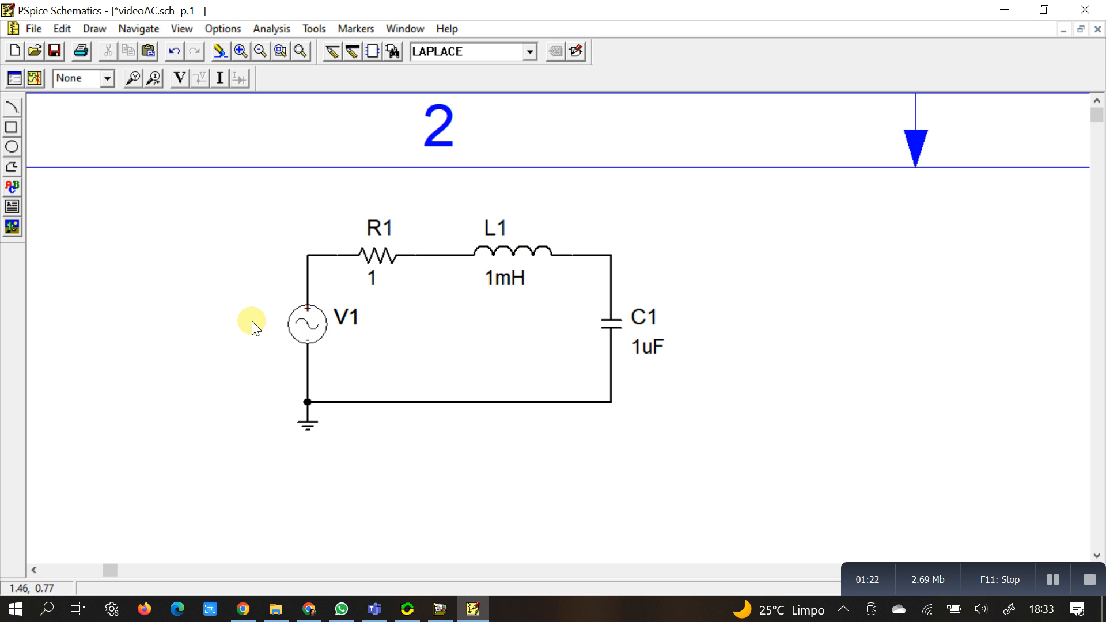
{"action": "left_click", "coordinate": [275, 29]}
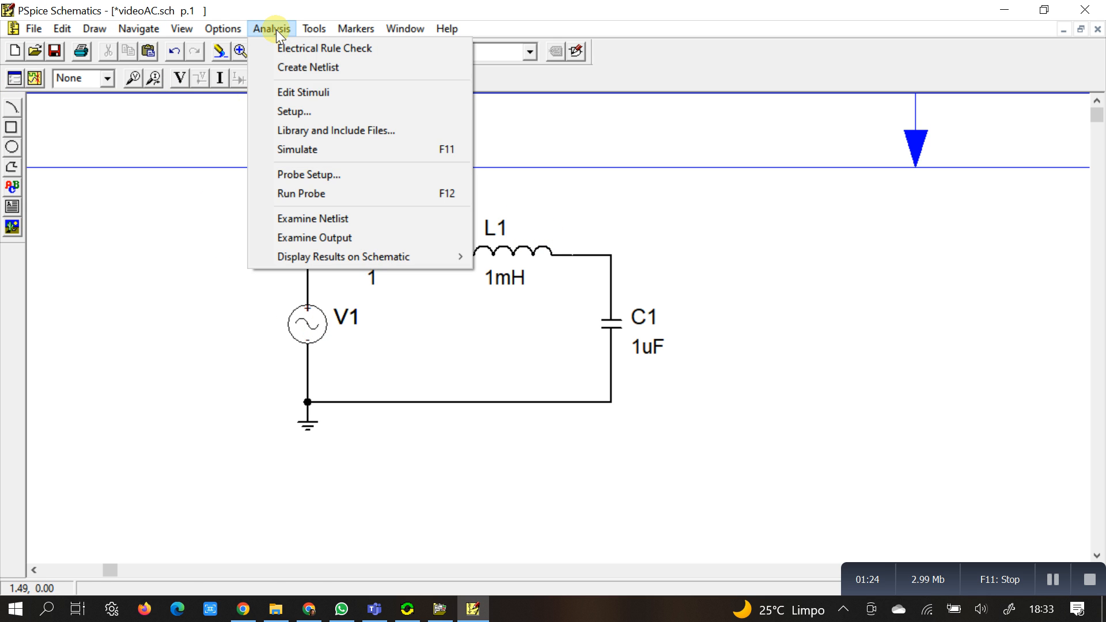
{"action": "left_click", "coordinate": [313, 112]}
{"action": "left_click", "coordinate": [449, 244]}
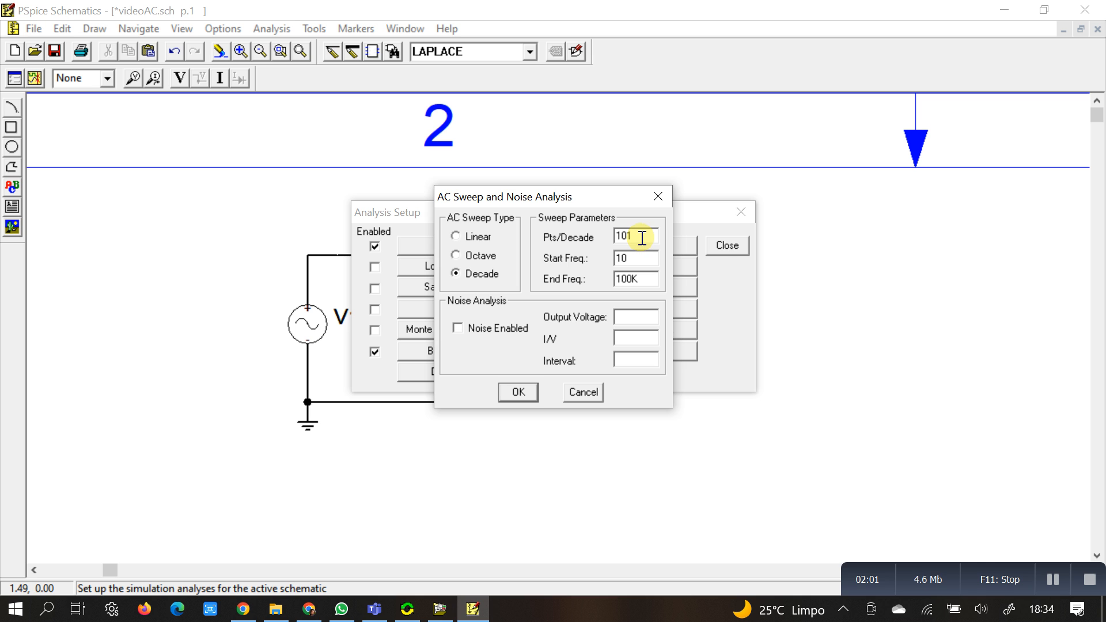
{"action": "left_click", "coordinate": [526, 398]}
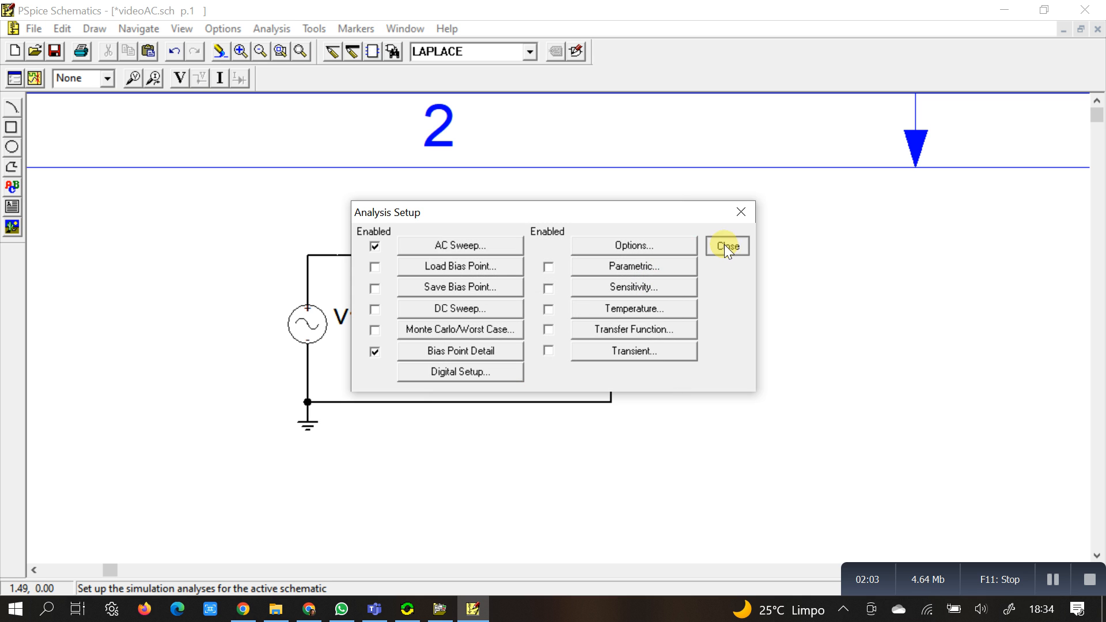
{"action": "left_click", "coordinate": [726, 245]}
Step: Simulate the RLC circuit and switch to the PSpice A/D results window
{"action": "left_click", "coordinate": [36, 78]}
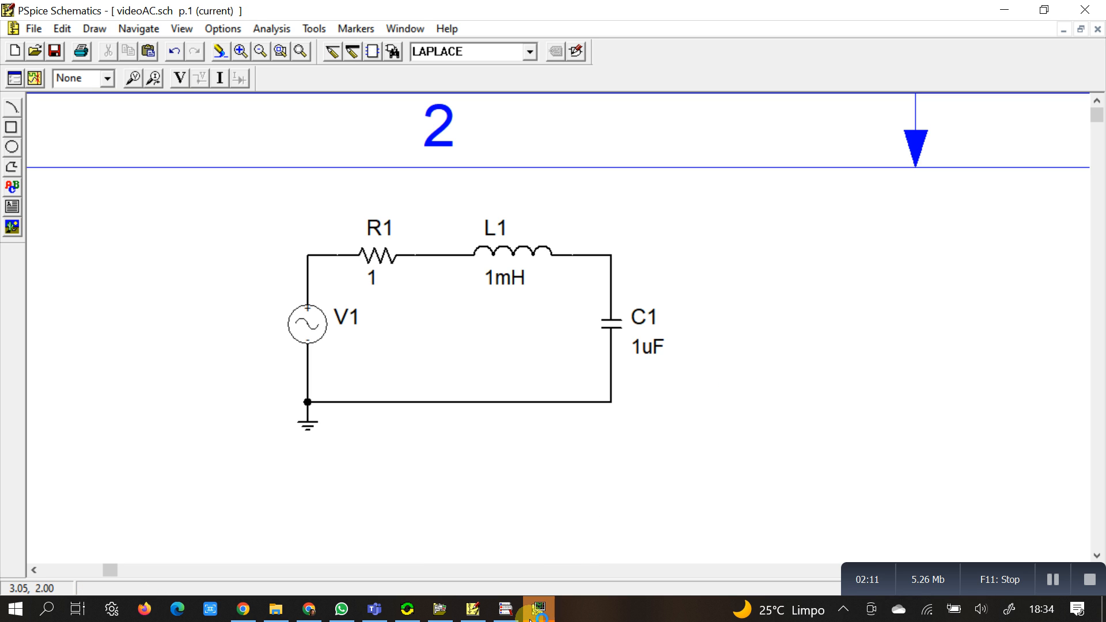
{"action": "left_click", "coordinate": [534, 612]}
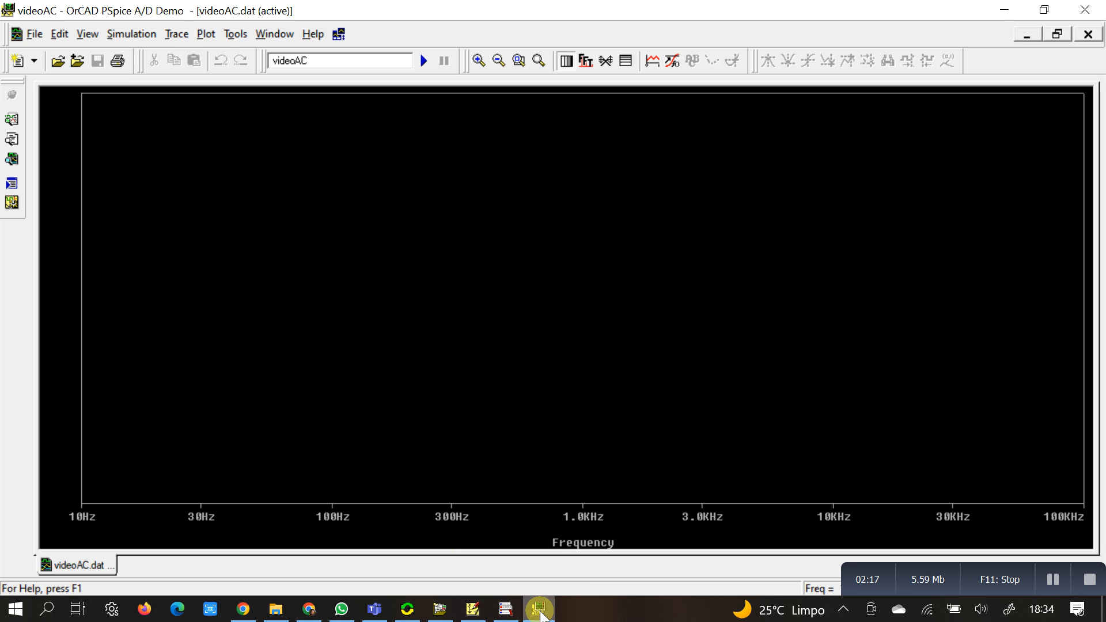
Step: Return to PSpice Schematics, place a current marker on R1's pin facing V1, and display its trace in PSpice A/D
{"action": "left_click", "coordinate": [472, 610]}
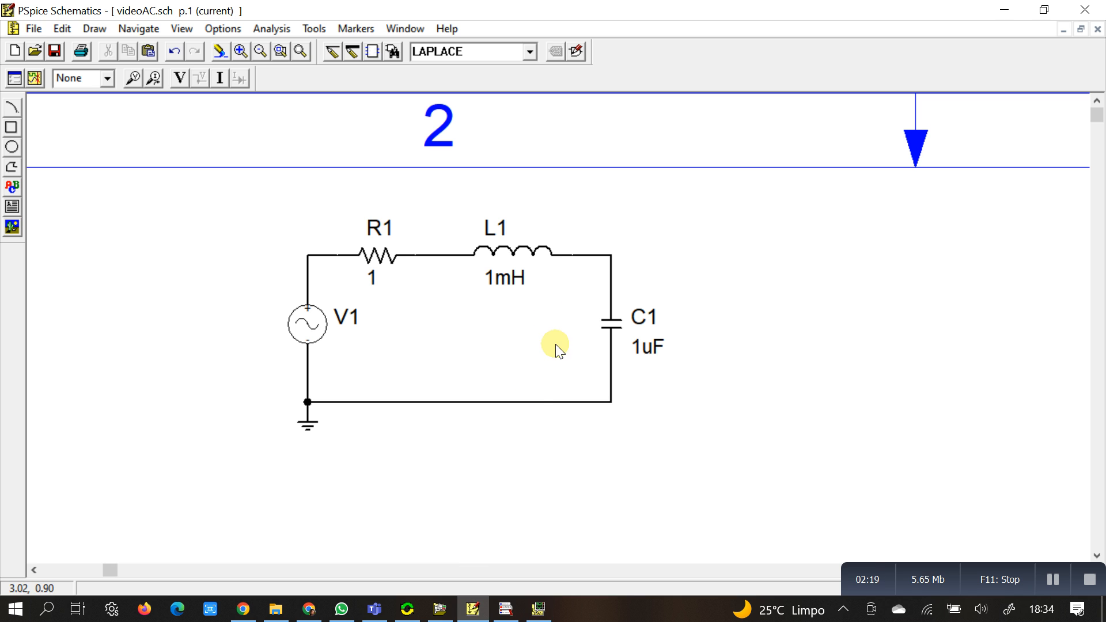
{"action": "left_click", "coordinate": [157, 79]}
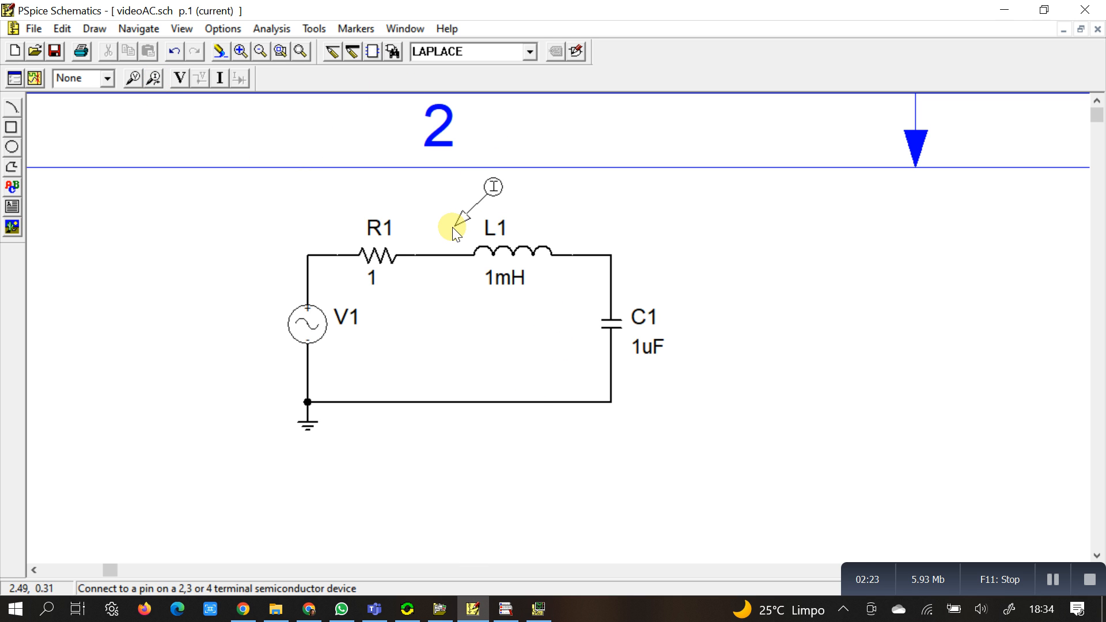
{"action": "left_click", "coordinate": [342, 255]}
{"action": "right_click", "coordinate": [342, 254]}
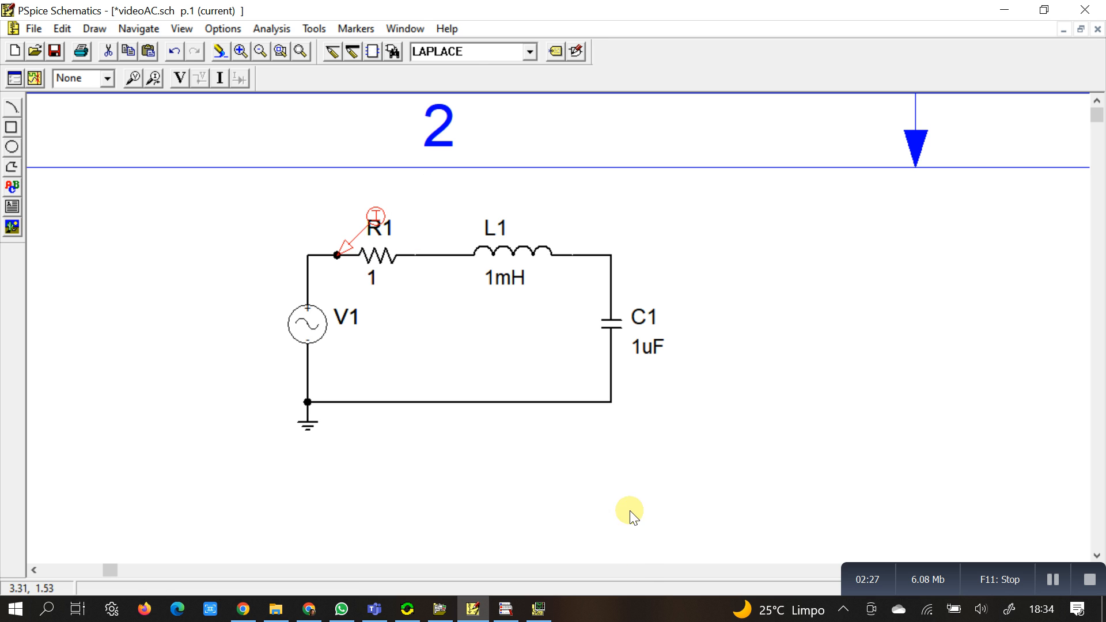
{"action": "left_click", "coordinate": [538, 609]}
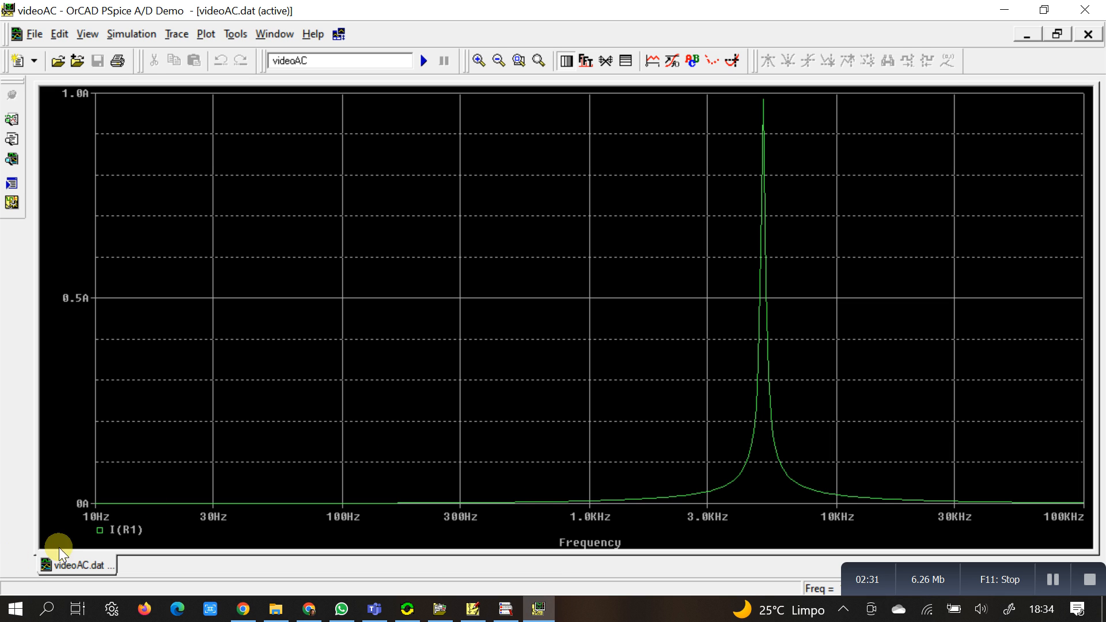
Step: Give the I(R1) trace a thicker line width in its trace properties
{"action": "left_click", "coordinate": [100, 531]}
{"action": "right_click", "coordinate": [100, 531]}
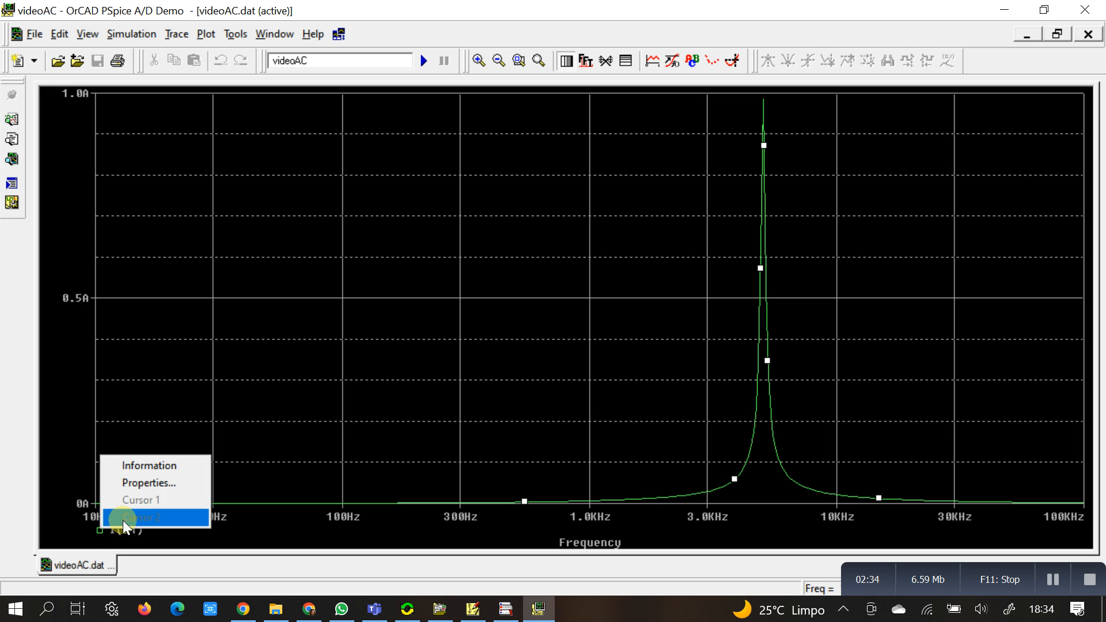
{"action": "left_click", "coordinate": [148, 483]}
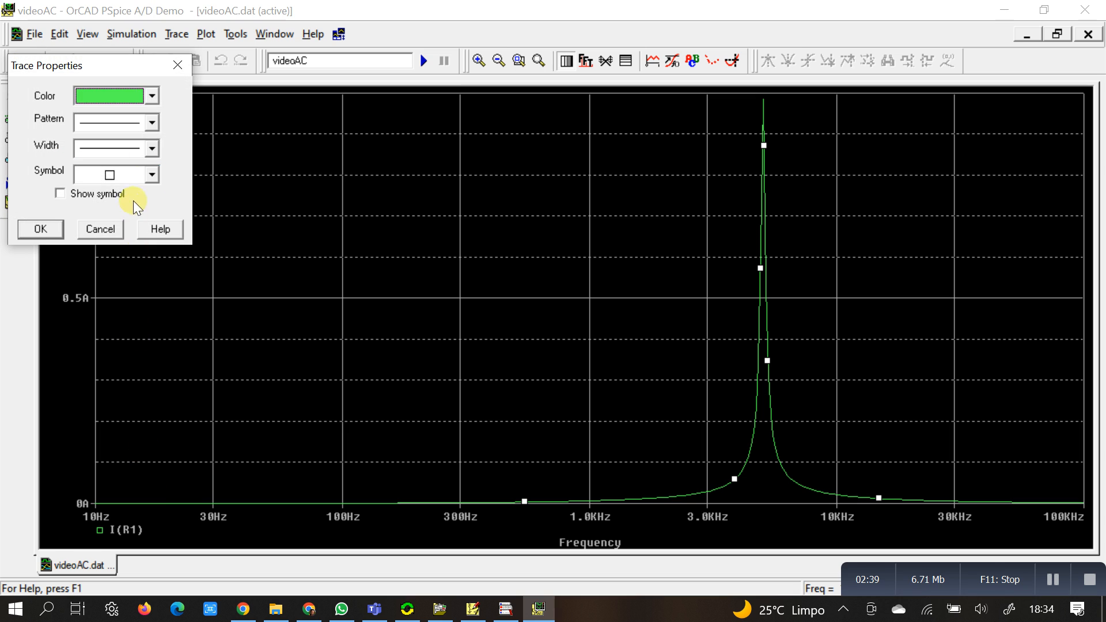
{"action": "left_click", "coordinate": [152, 153]}
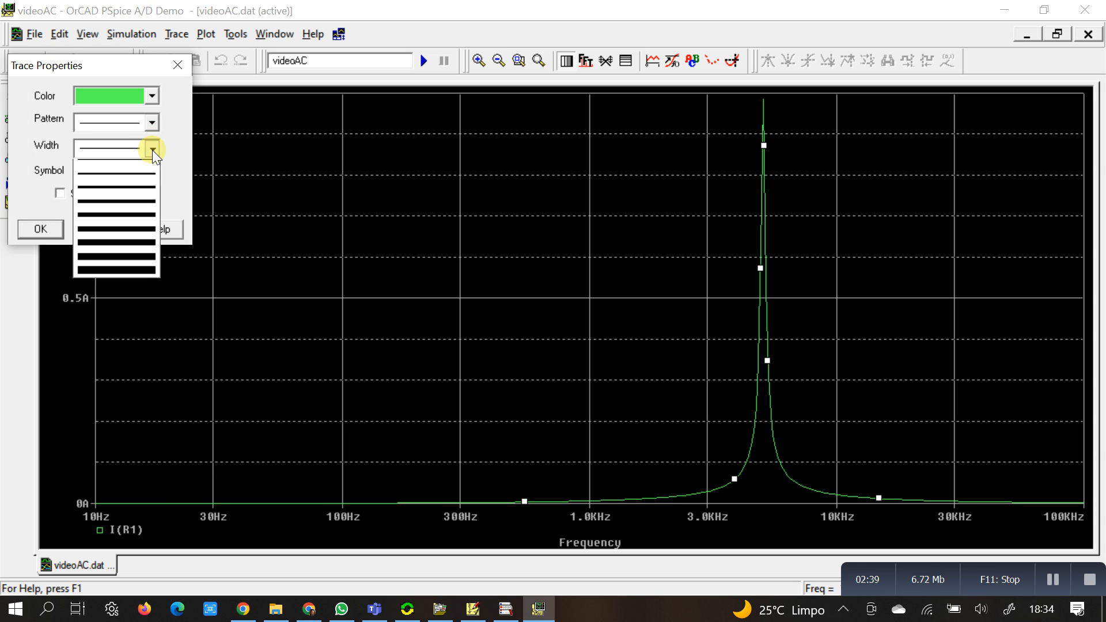
{"action": "left_click", "coordinate": [116, 186]}
{"action": "left_click", "coordinate": [40, 229]}
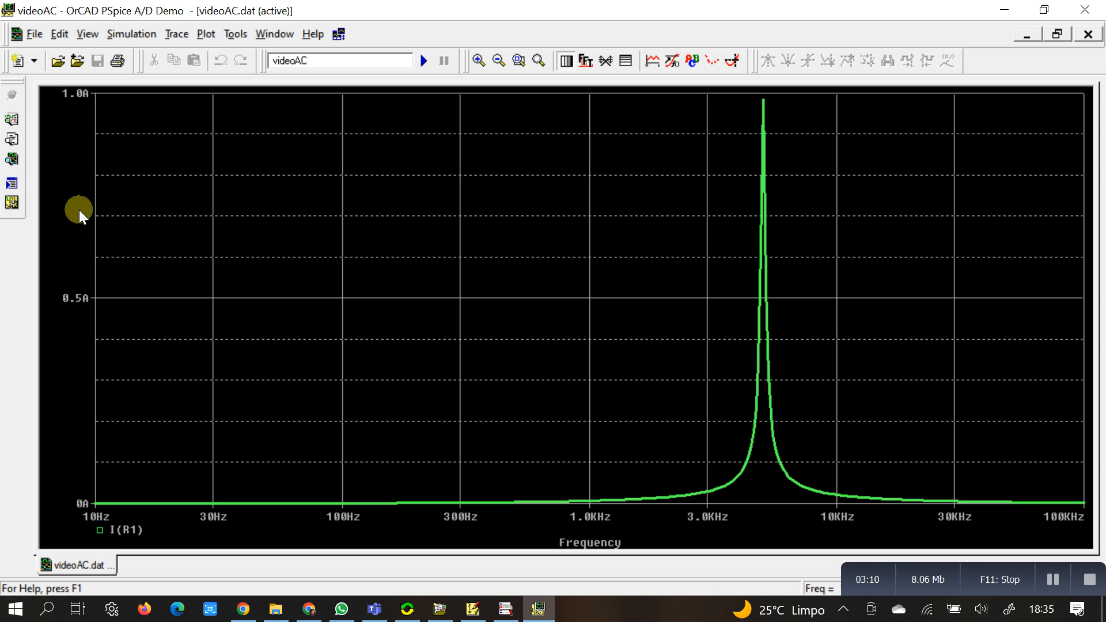
Step: Compare the I(R1) curve on logarithmic and linear Y-axis scaling, ending on linear
{"action": "left_click", "coordinate": [627, 62]}
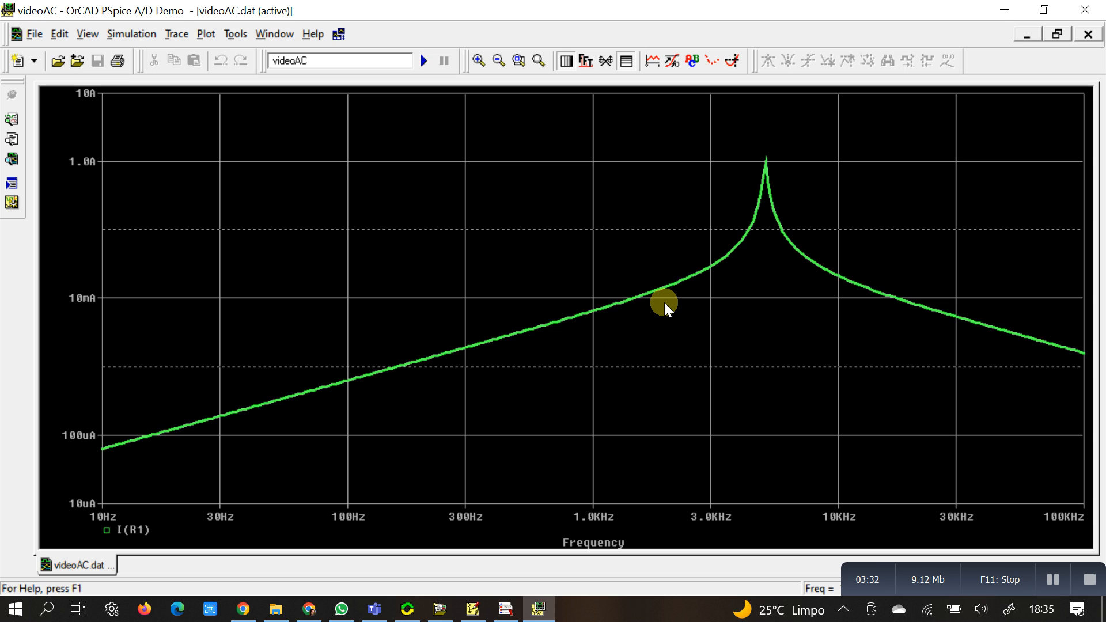
{"action": "left_click", "coordinate": [628, 62]}
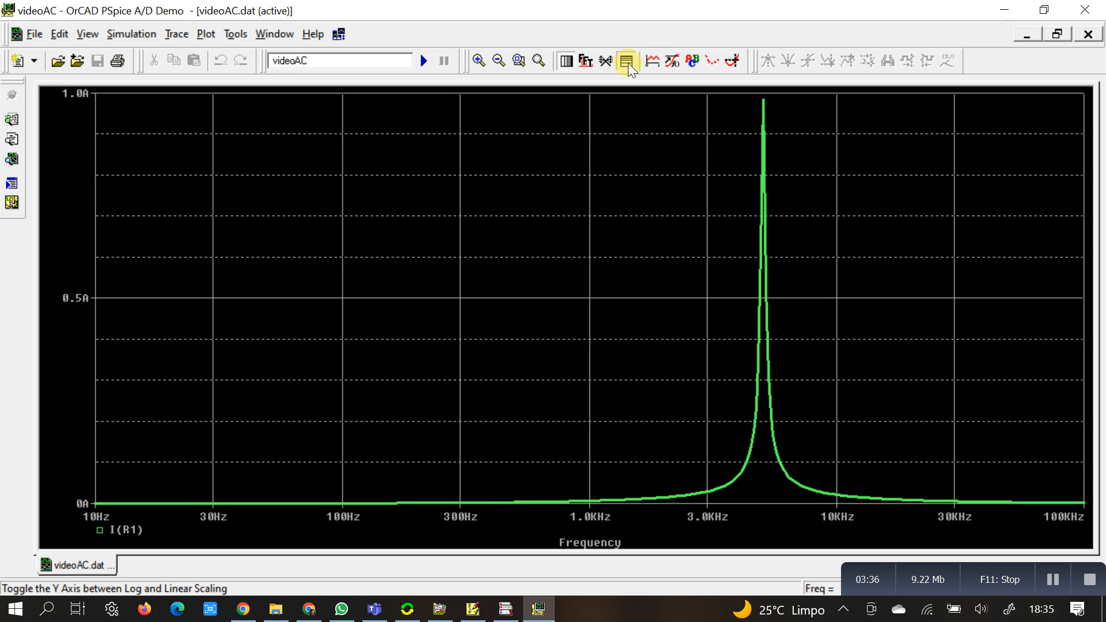
{"action": "left_click", "coordinate": [628, 65]}
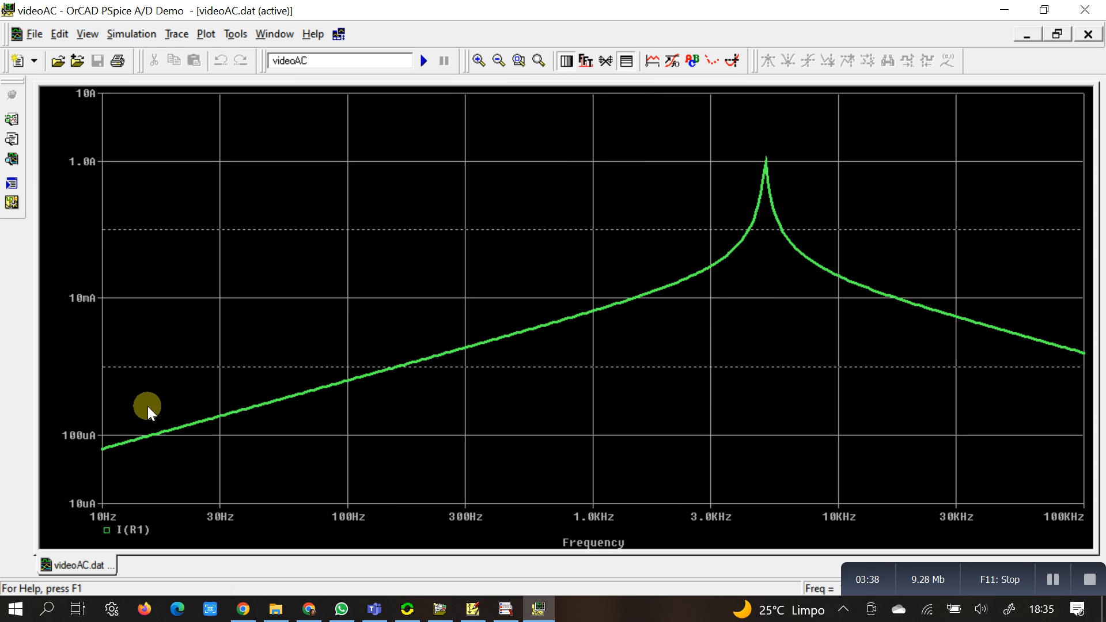
{"action": "left_click", "coordinate": [627, 63]}
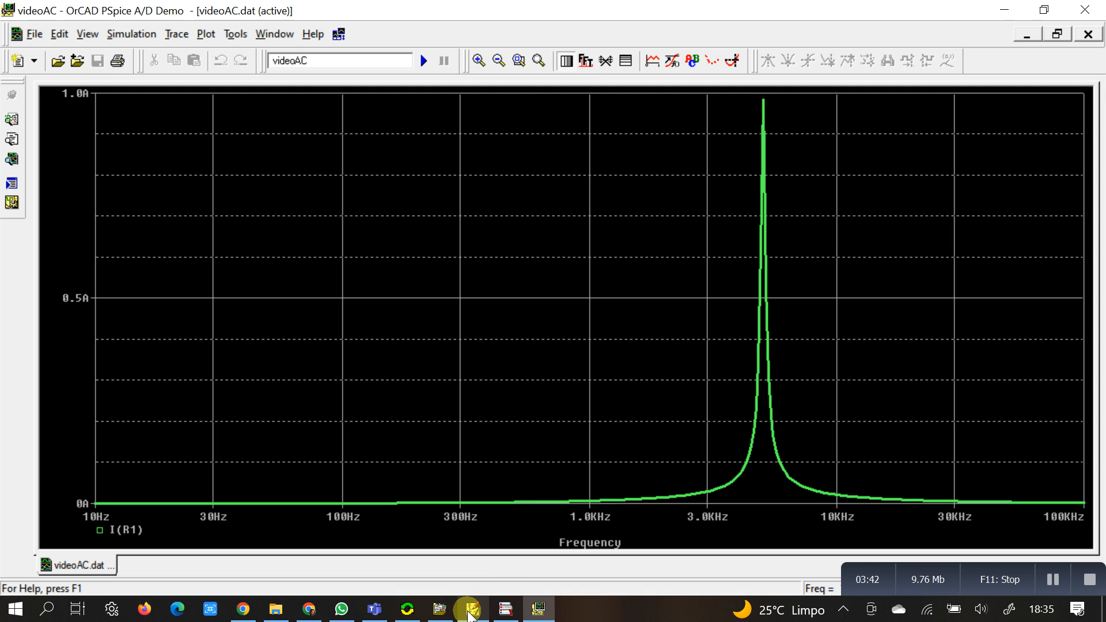
Step: Switch to PSpice Schematics and delete the current marker at R1
{"action": "left_click", "coordinate": [470, 614]}
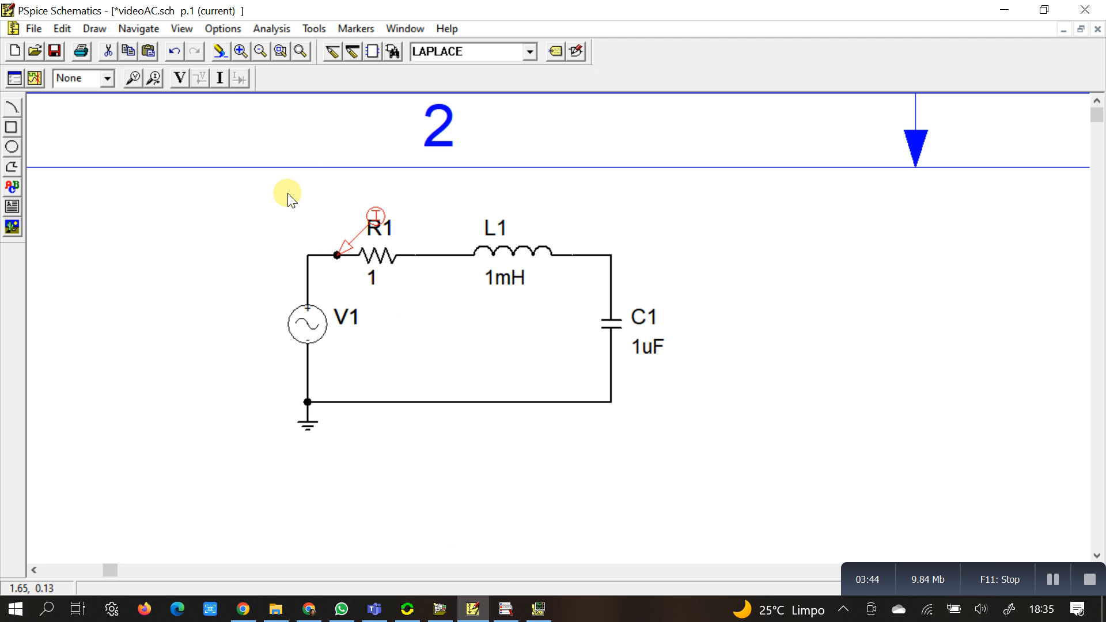
{"action": "left_click", "coordinate": [351, 244]}
{"action": "key", "text": "Delete"}
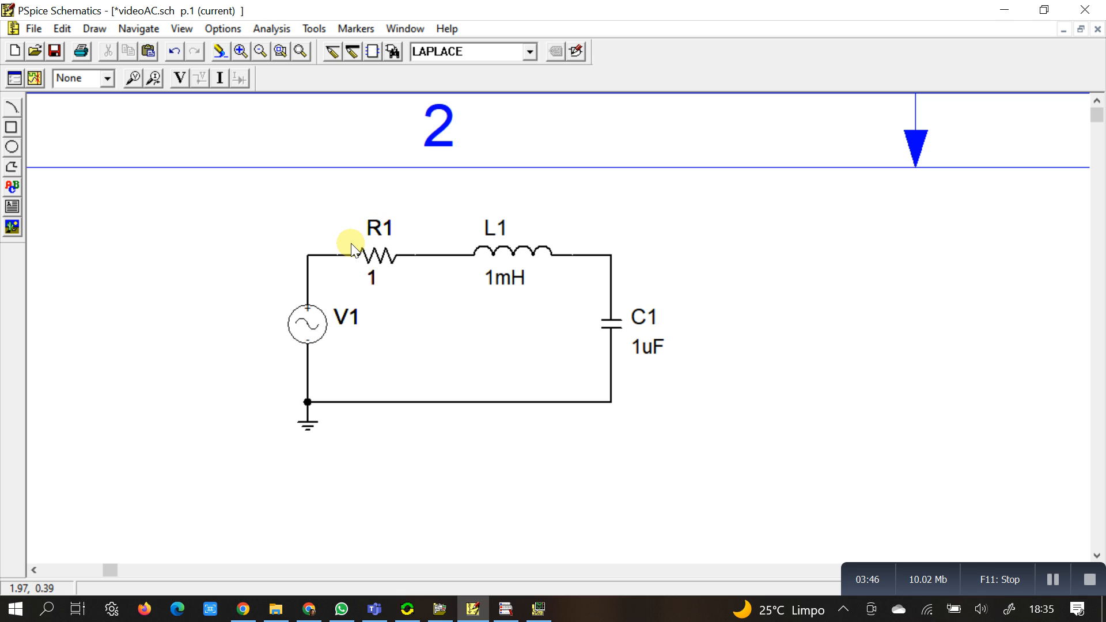
Step: Place an advanced idb marker on R1's pin facing V1 and display the current in decibels in PSpice A/D
{"action": "left_click", "coordinate": [361, 30]}
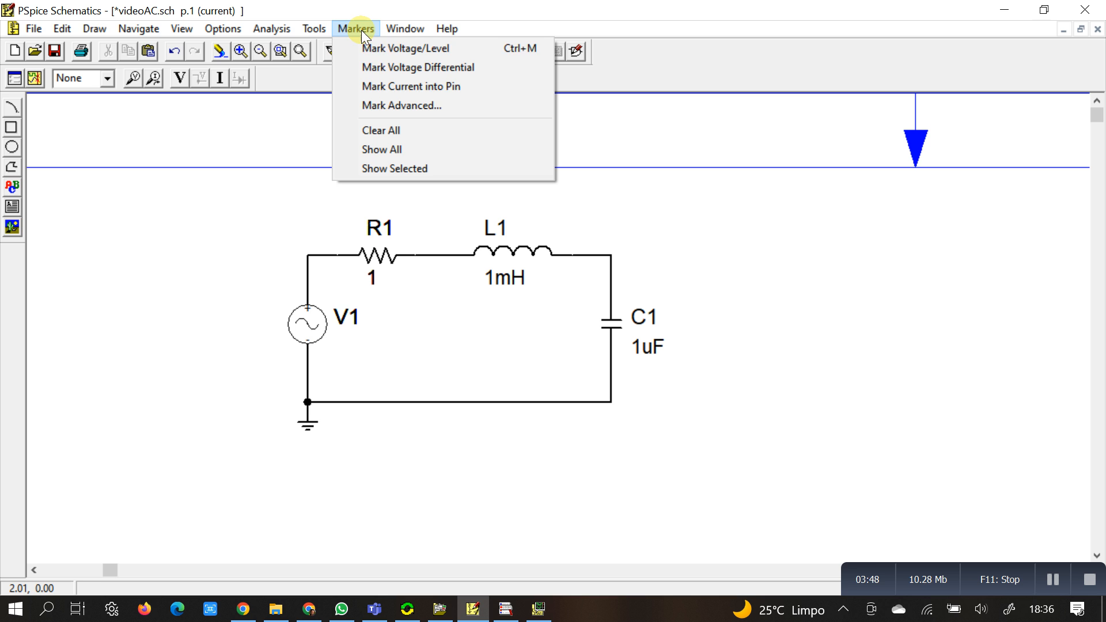
{"action": "left_click", "coordinate": [397, 105]}
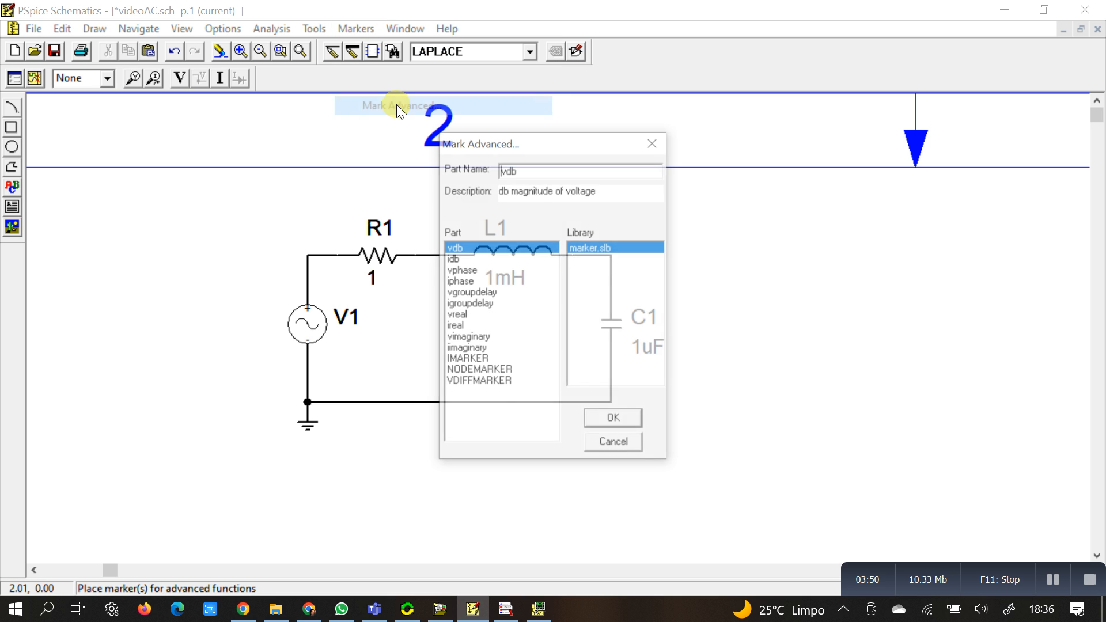
{"action": "left_click", "coordinate": [448, 260]}
{"action": "left_click", "coordinate": [629, 420]}
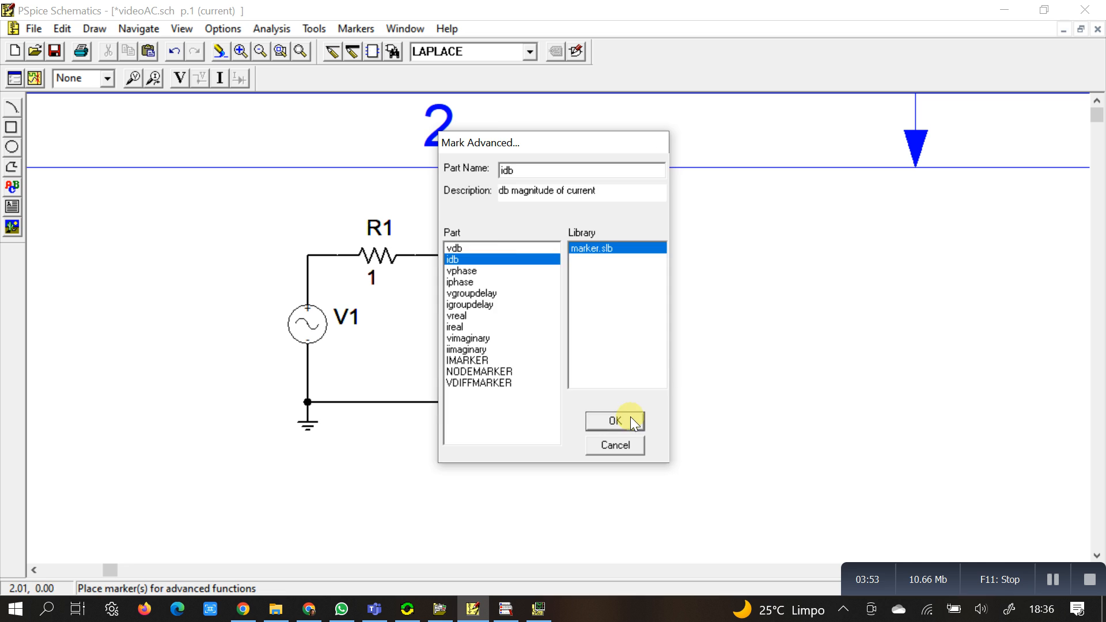
{"action": "left_click", "coordinate": [340, 258]}
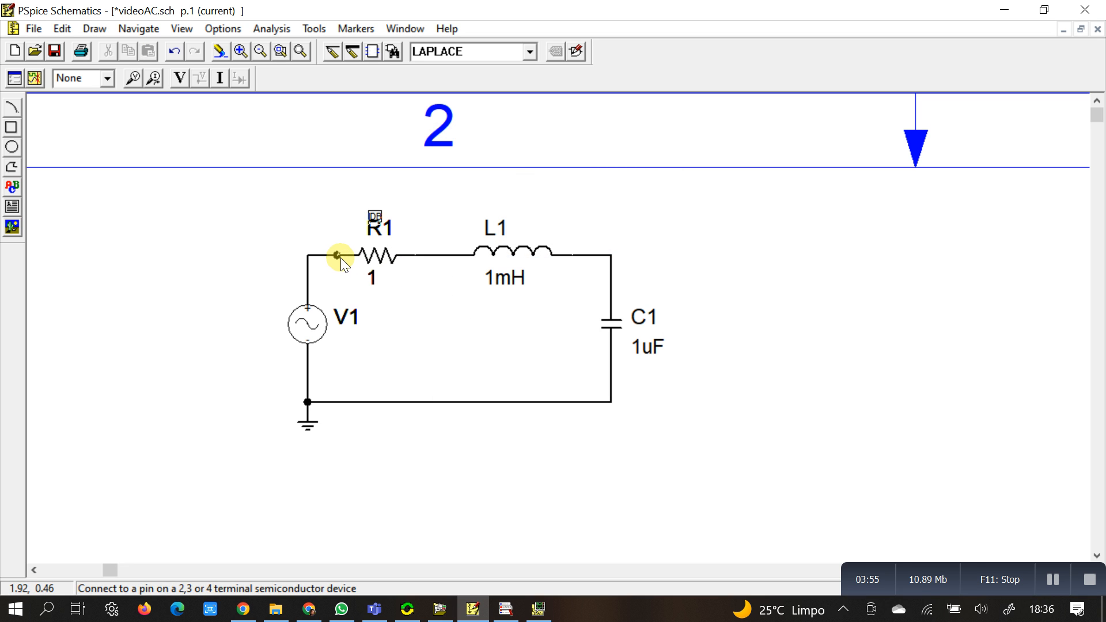
{"action": "left_click", "coordinate": [538, 609]}
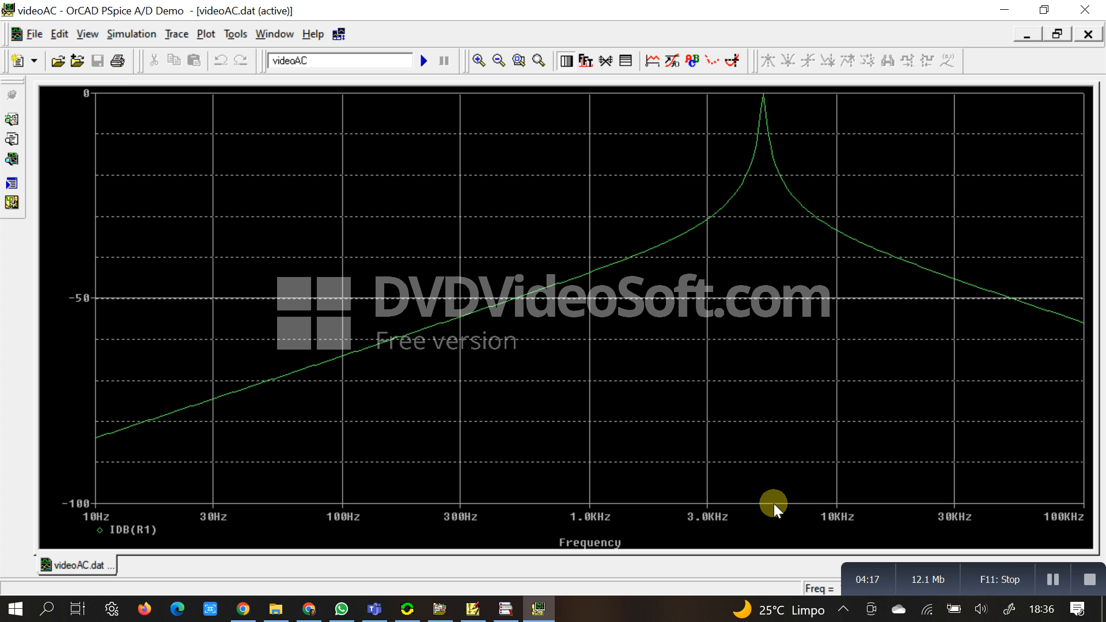
Step: In PSpice Schematics, add an advanced vdb marker on the wire corner between L1 and C1, and view both traces in PSpice A/D
{"action": "left_click", "coordinate": [473, 609]}
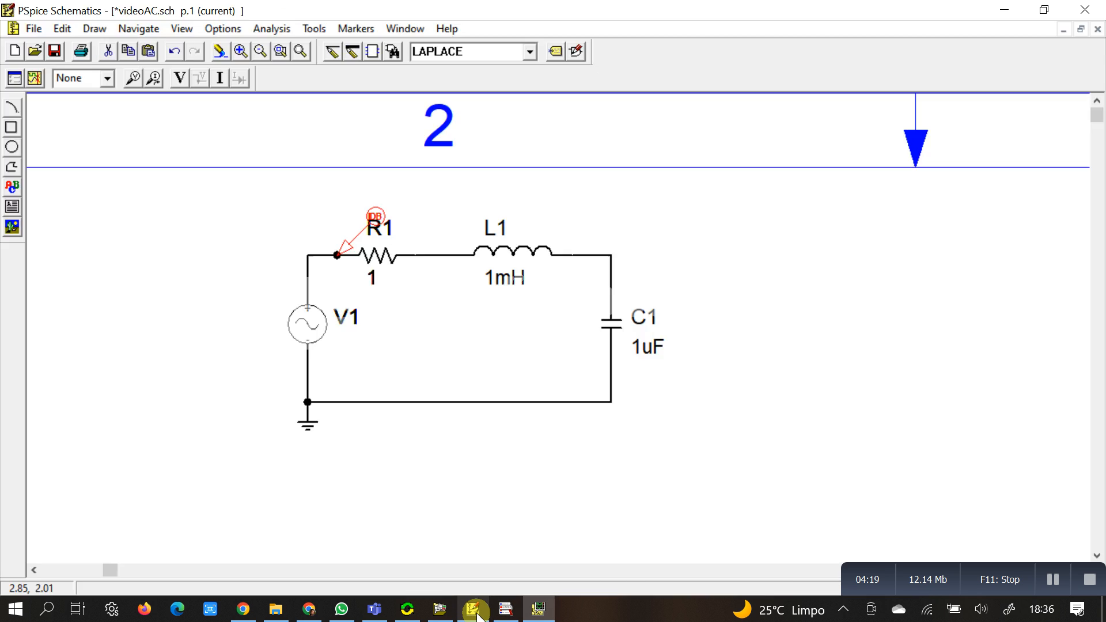
{"action": "left_click", "coordinate": [354, 29]}
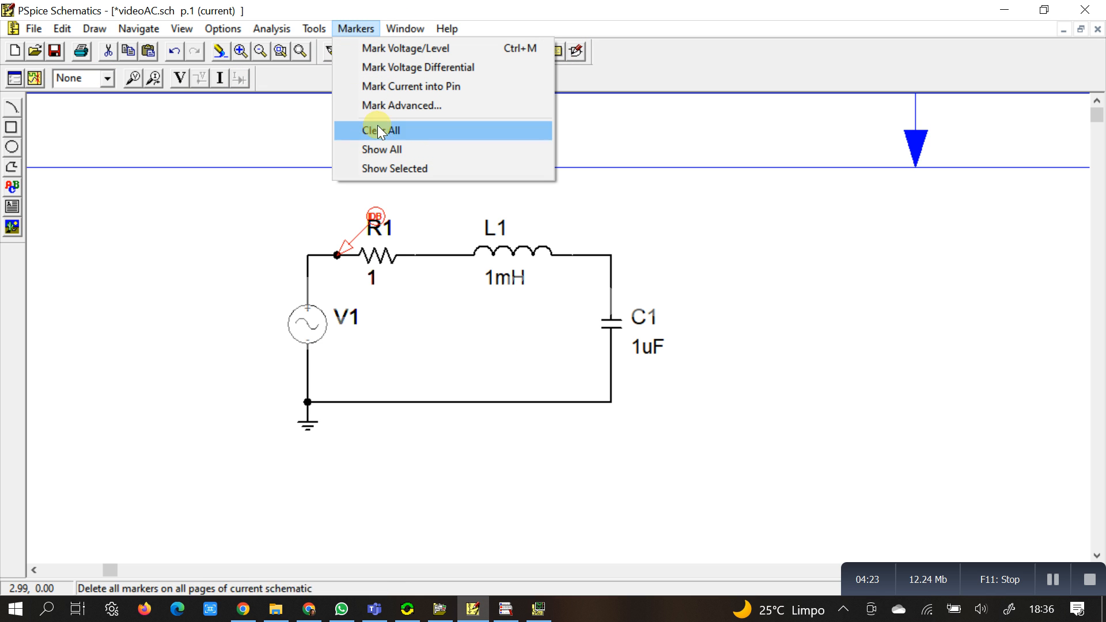
{"action": "left_click", "coordinate": [381, 104]}
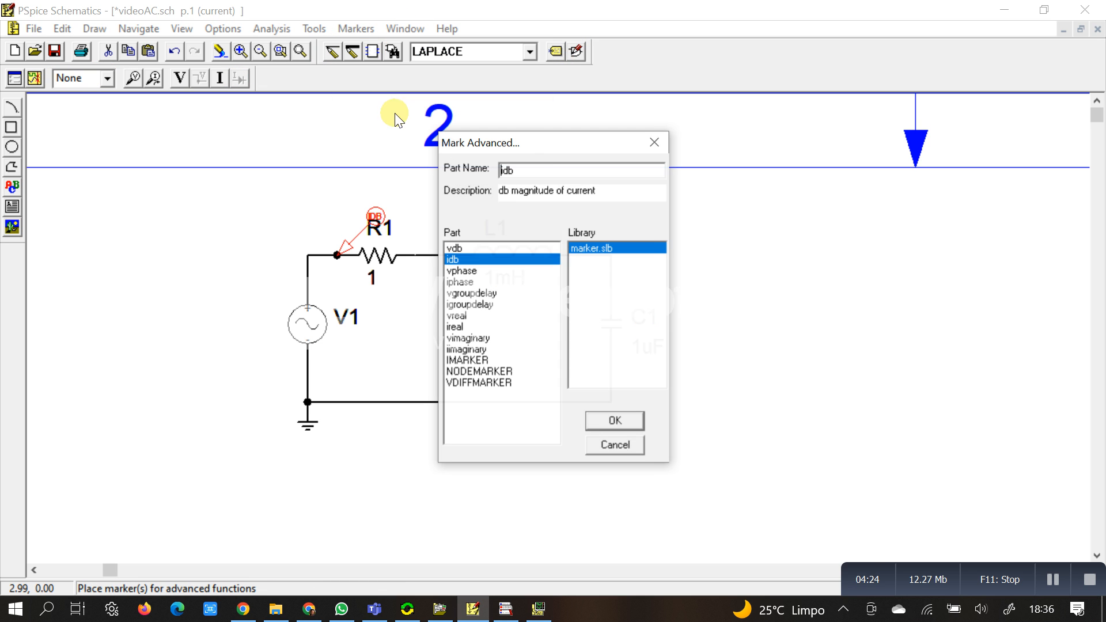
{"action": "left_click", "coordinate": [456, 247]}
{"action": "left_click", "coordinate": [615, 422]}
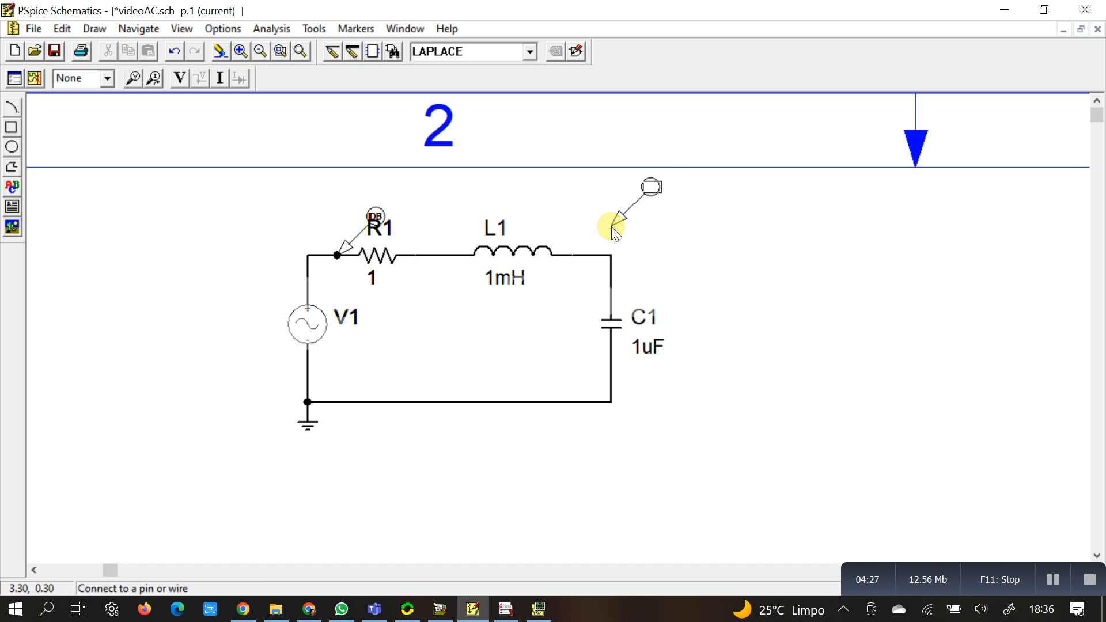
{"action": "left_click", "coordinate": [612, 256]}
{"action": "right_click", "coordinate": [612, 257]}
{"action": "left_click", "coordinate": [539, 612]}
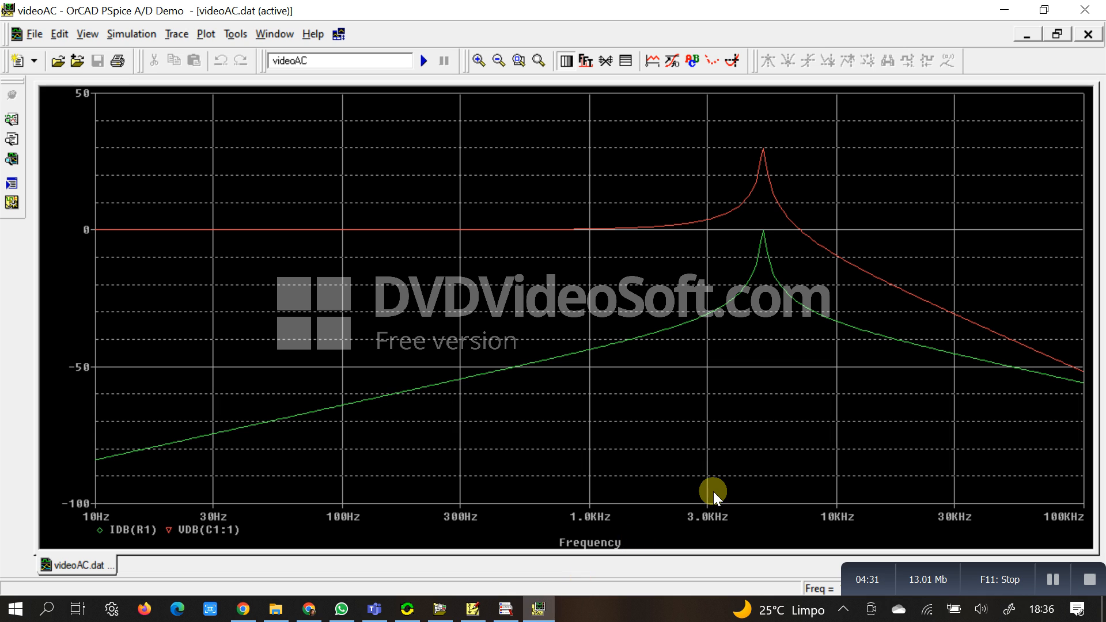